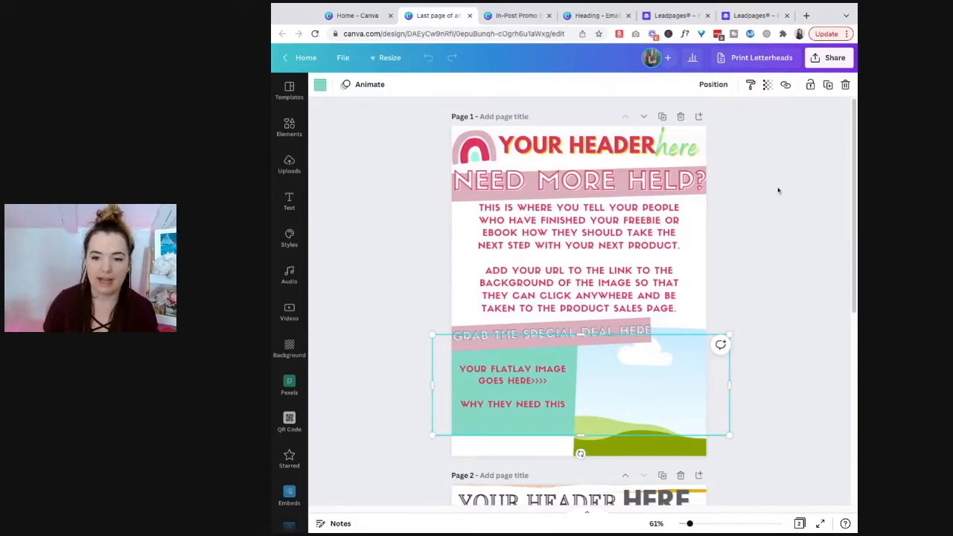
Link the words "NEXT PRODUCT" in page 1's body text to carolinevencil.com.
left_click(711, 222)
left_click(639, 221)
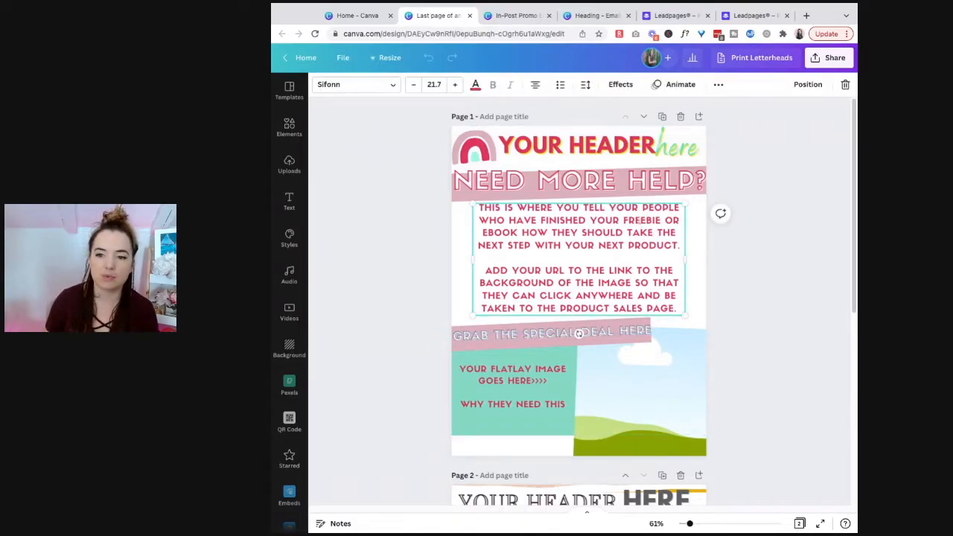
triple_click(639, 221)
left_click(664, 221)
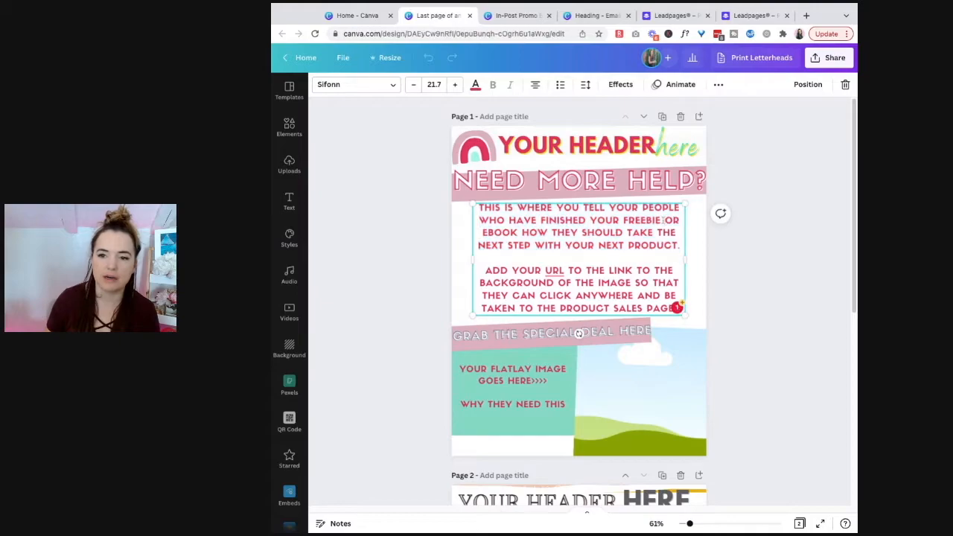
left_click_drag(678, 246, 598, 245)
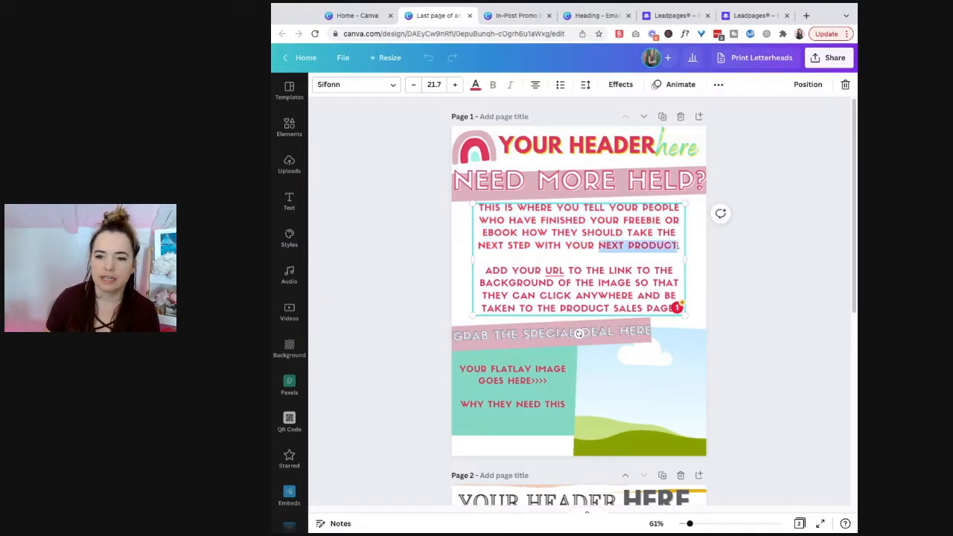
left_click(719, 85)
left_click(670, 109)
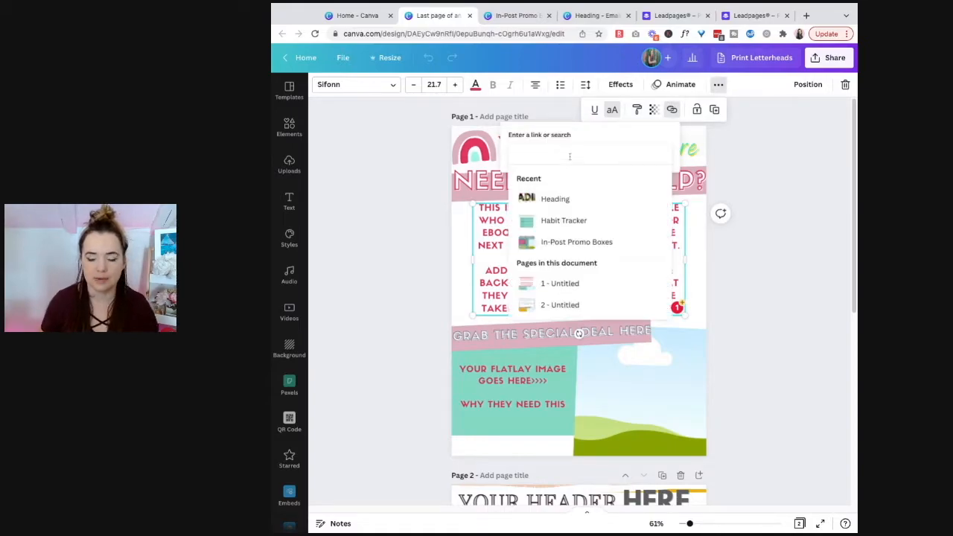
type("carolineven")
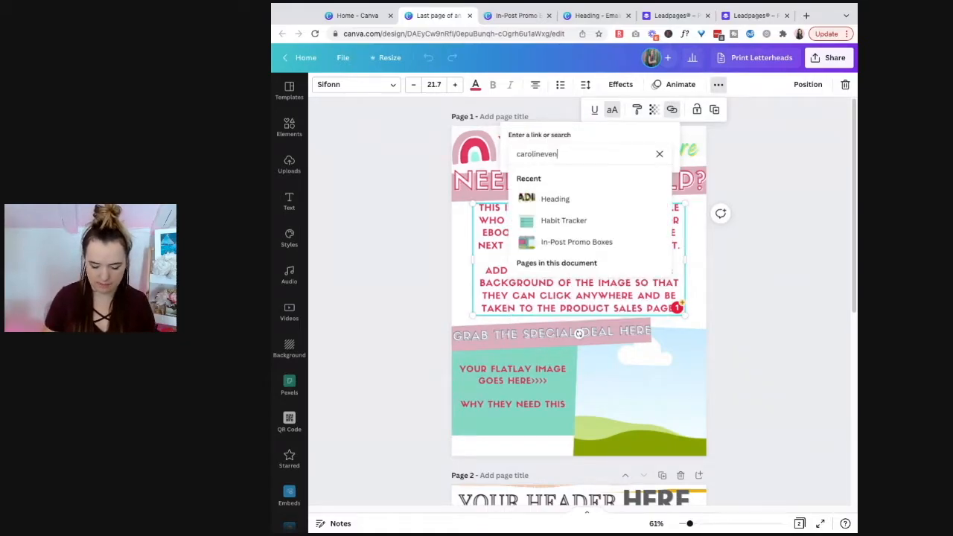
type("cil.com")
key("Return")
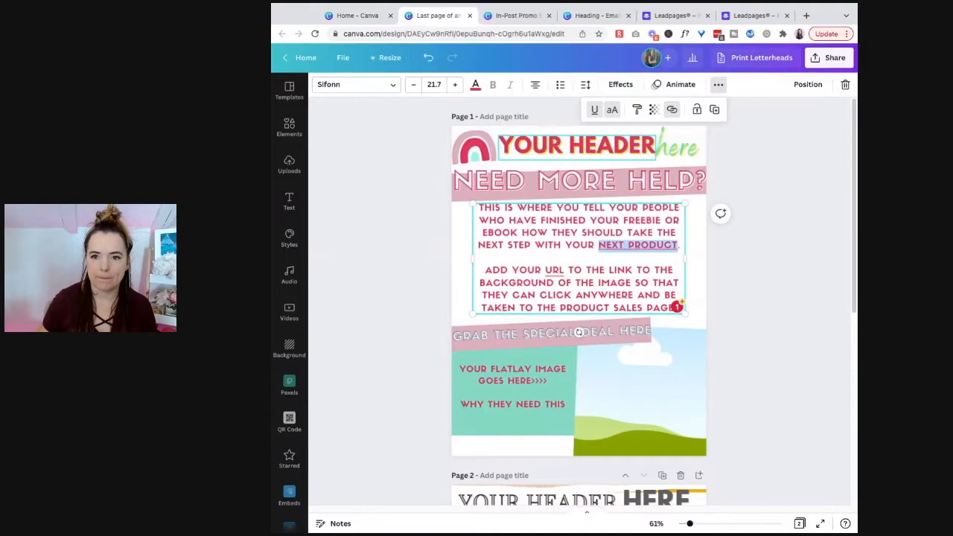
left_click(733, 257)
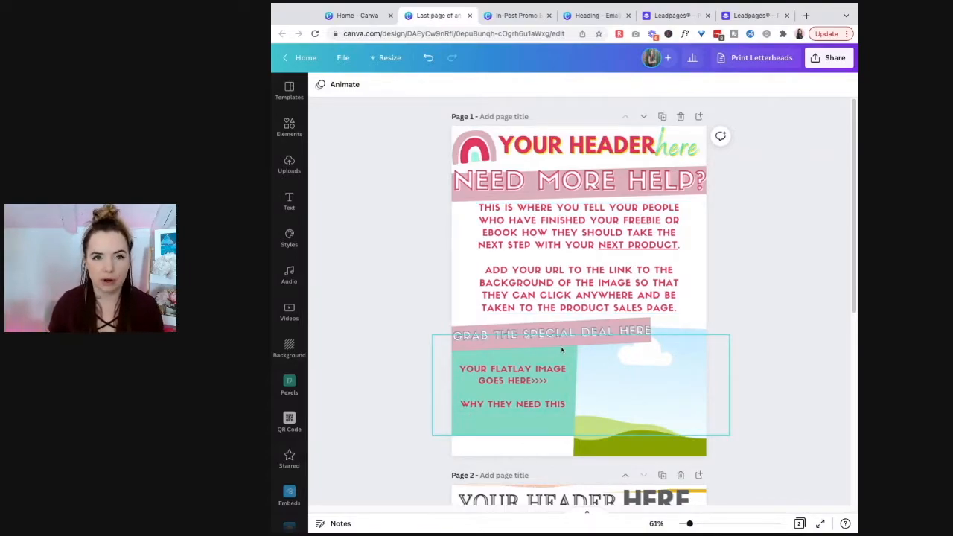
left_click(611, 251)
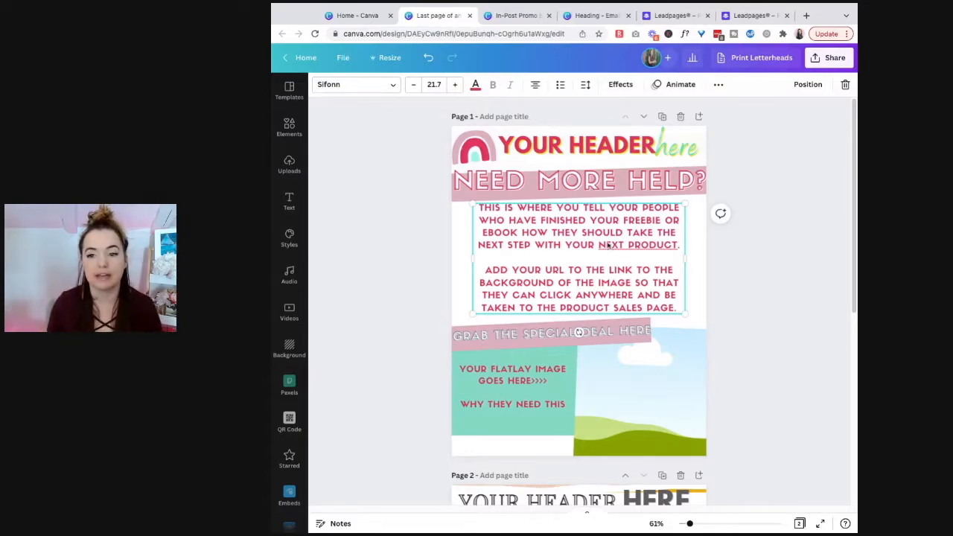
left_click(676, 307)
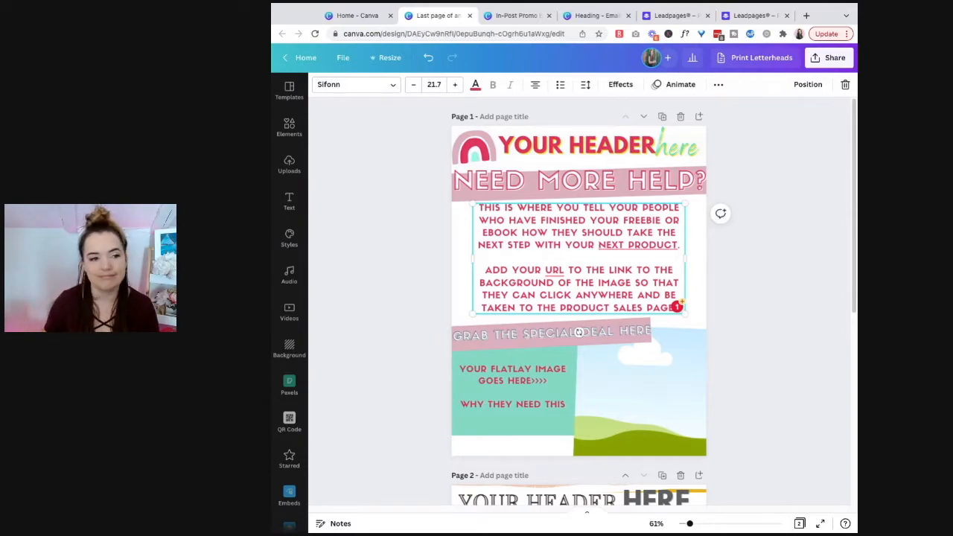
left_click(743, 284)
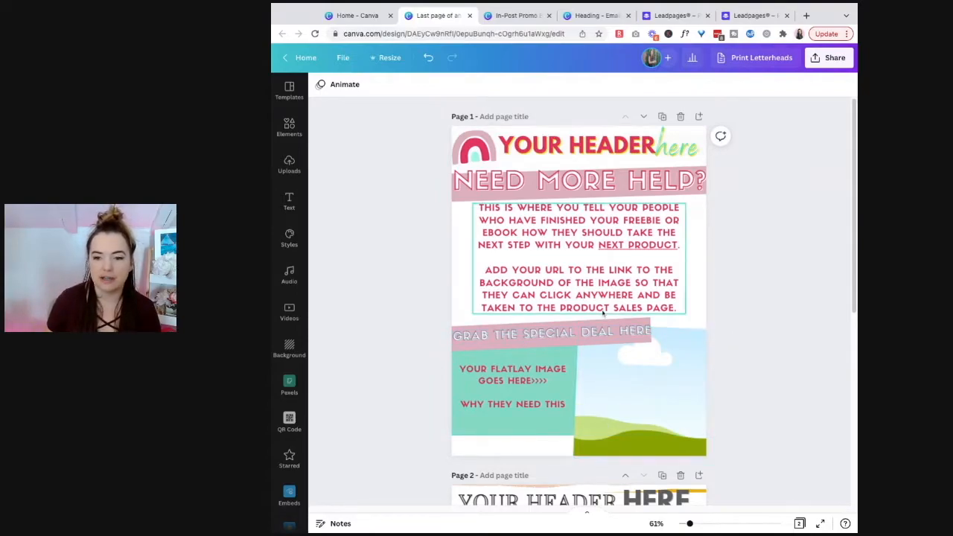
Duplicate the "GRAB THE SPECIAL DEAL HERE" text together with its pink banner shape on page 1.
left_click_drag(411, 320, 463, 334)
left_click(413, 316)
left_click_drag(416, 304, 462, 335)
key("super+d")
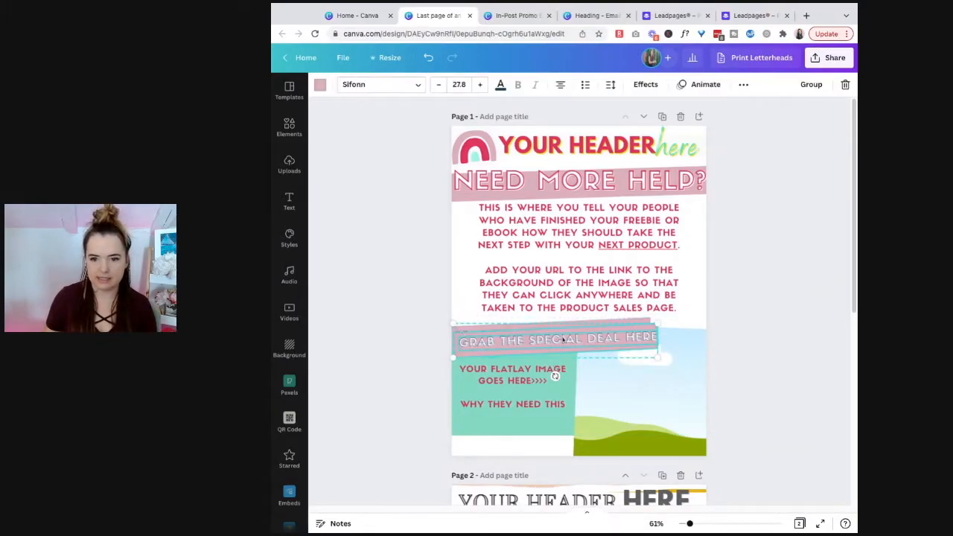
left_click(377, 410)
Replace the duplicated banner's text with "CLICK HERE".
left_click(514, 347)
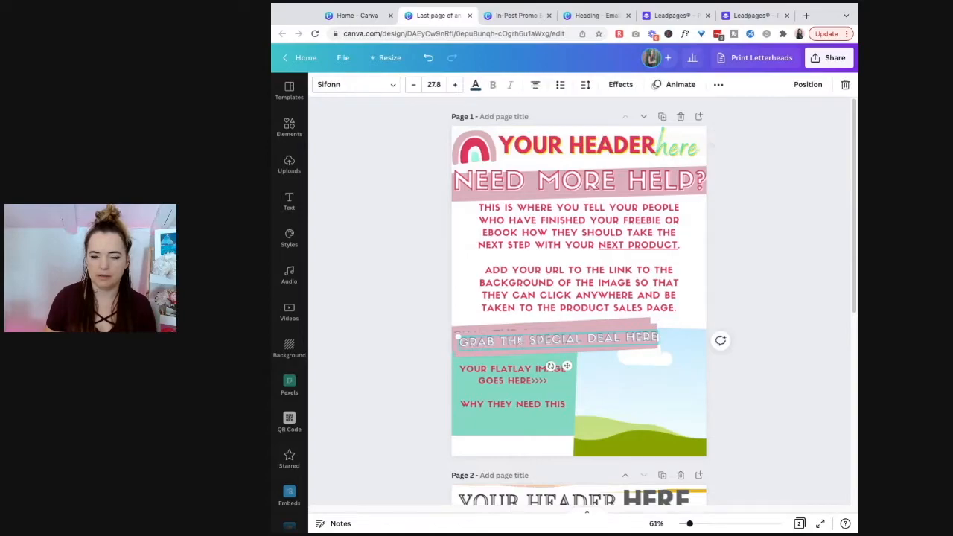
double_click(651, 342)
type("CLICK HERE")
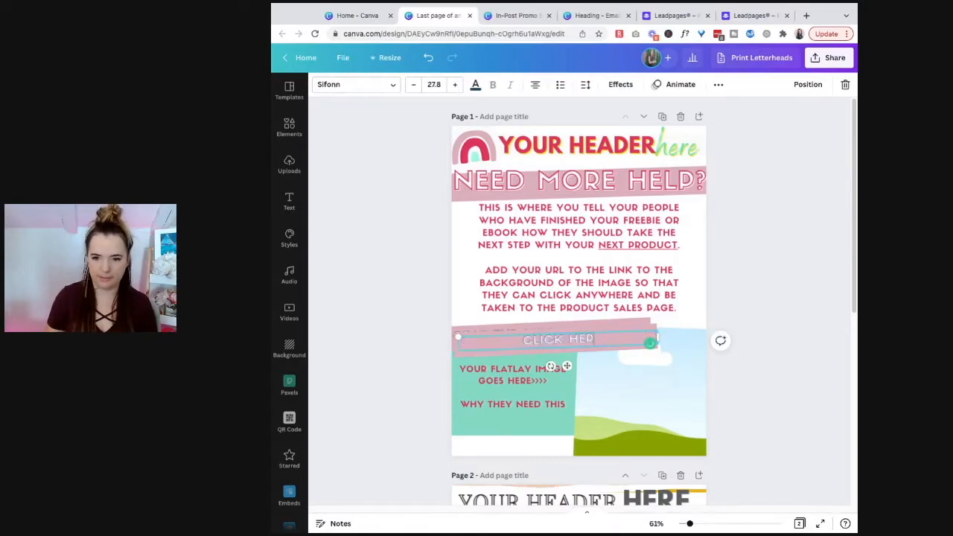
left_click(800, 274)
Narrow the duplicated pink banner to button width and enlarge its "CLICK HERE" text to size 35.1 to fill it.
left_click(637, 336)
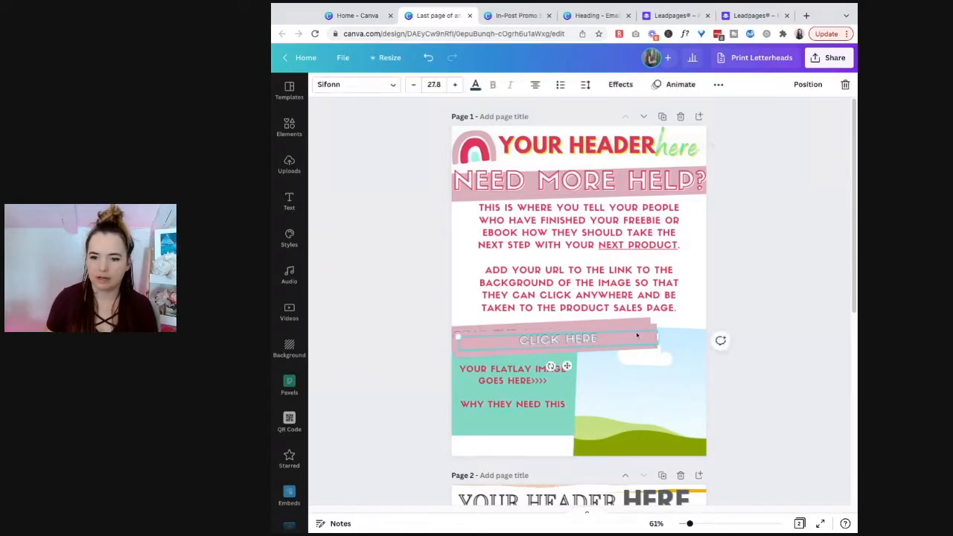
left_click_drag(658, 336, 574, 339)
left_click(650, 338)
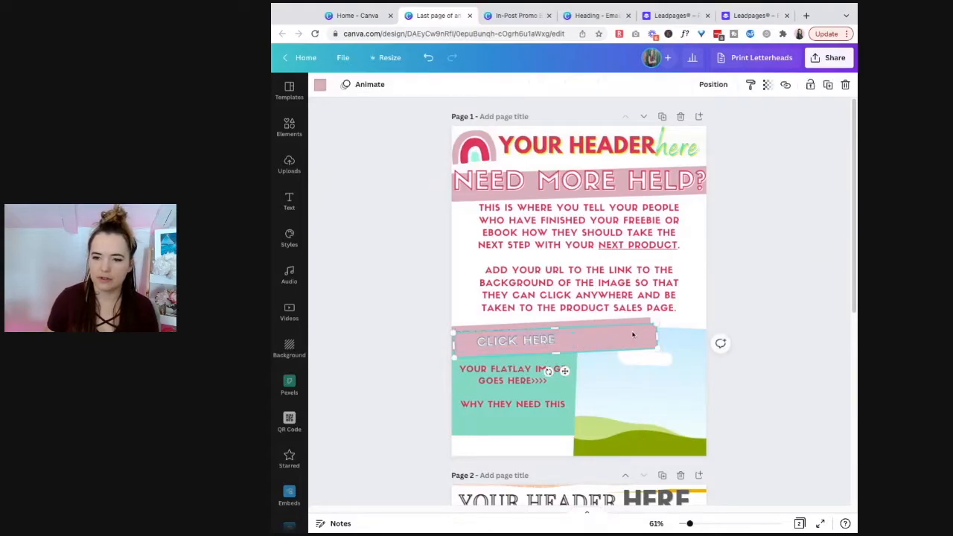
left_click_drag(651, 338, 573, 351)
left_click(569, 340)
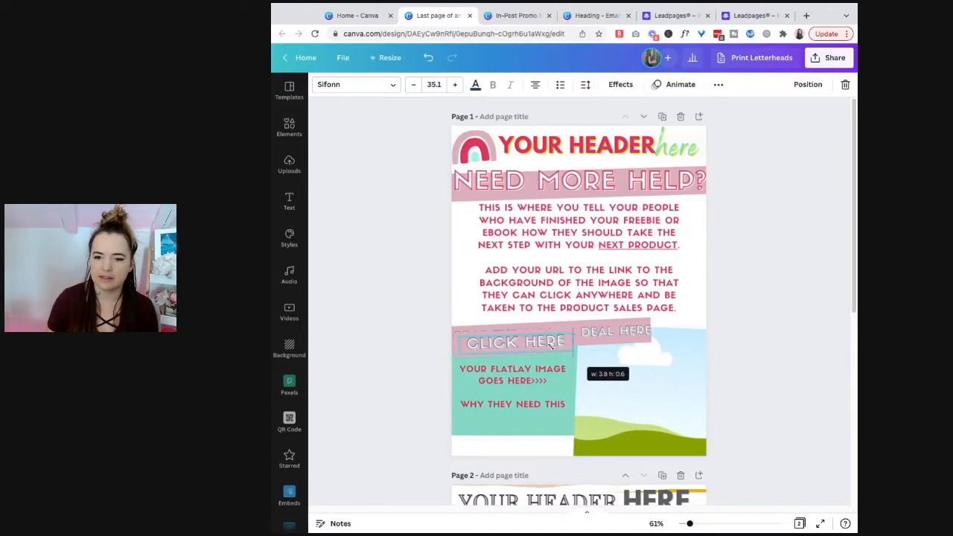
Move the "CLICK HERE" text and its banner to the bottom of page 1, overlapping the teal block and the landscape image.
left_click(388, 334)
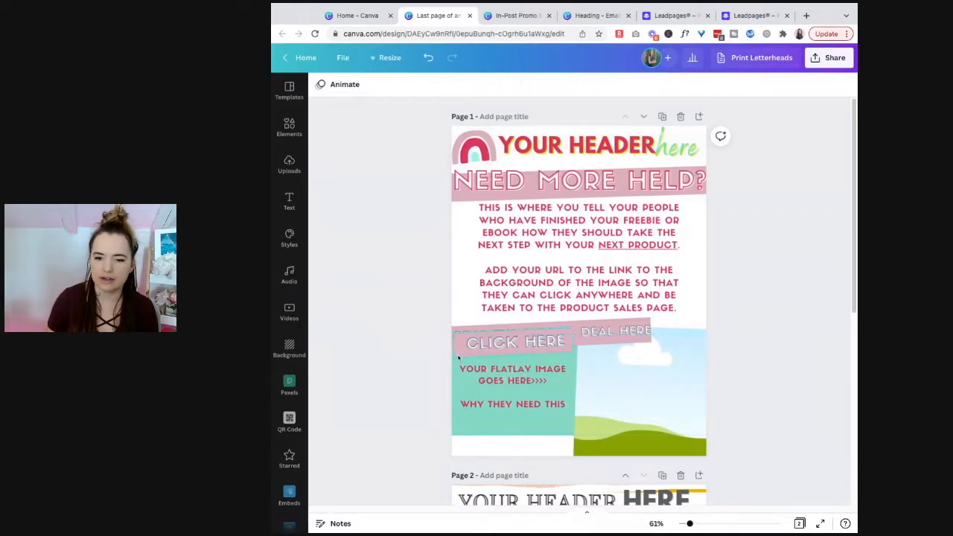
left_click(501, 346)
left_click_drag(500, 347, 569, 440)
left_click(732, 385)
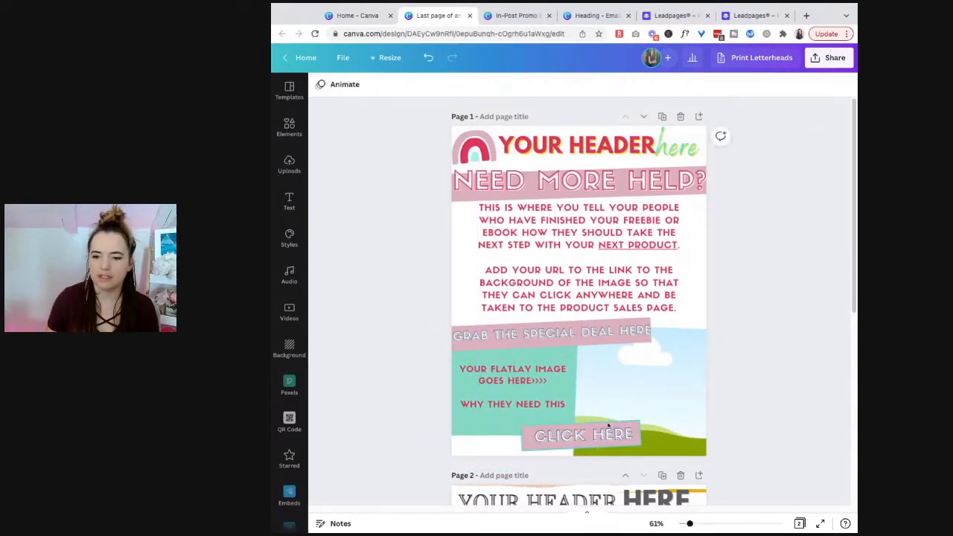
Try teal and red fills on the "CLICK HERE" button shape, settling on the hot pink brand color.
left_click(616, 426)
left_click(320, 85)
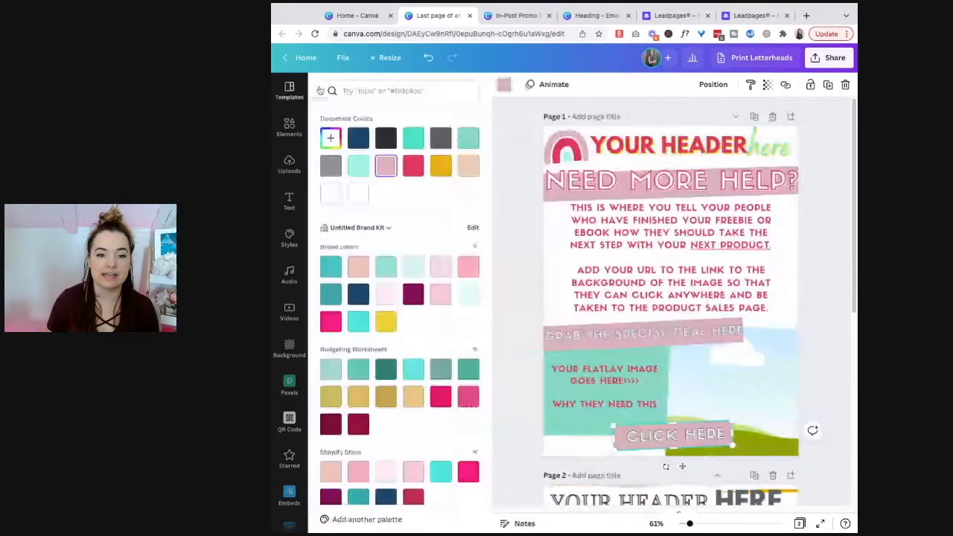
left_click(413, 138)
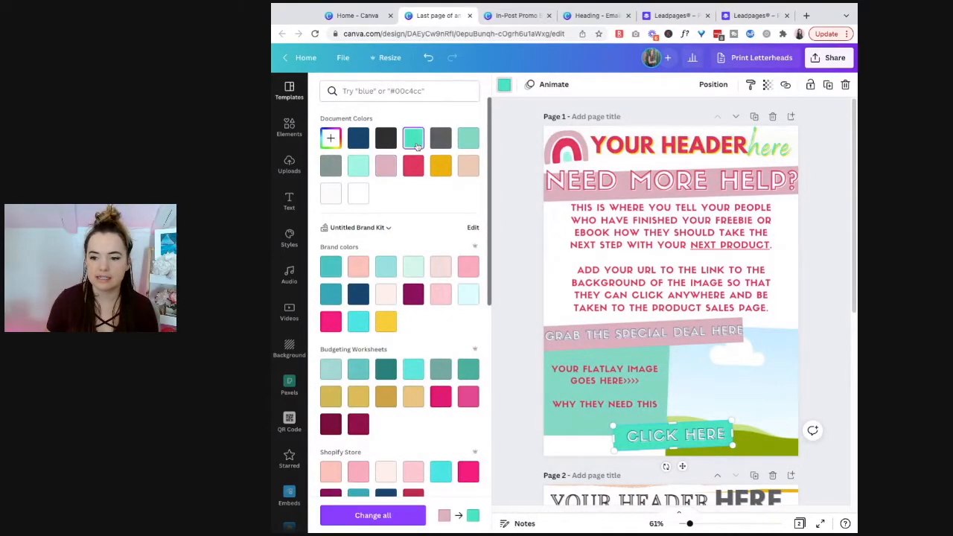
left_click(414, 166)
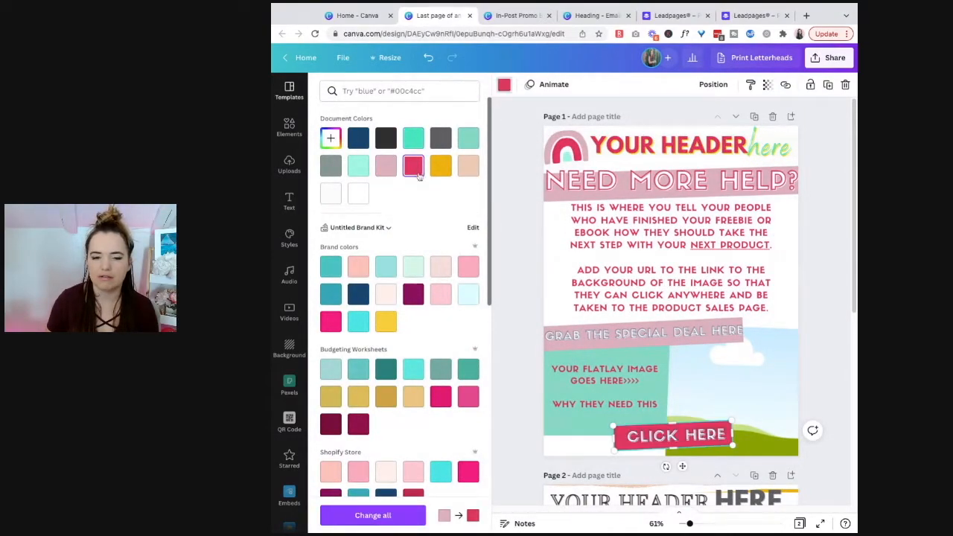
left_click(333, 322)
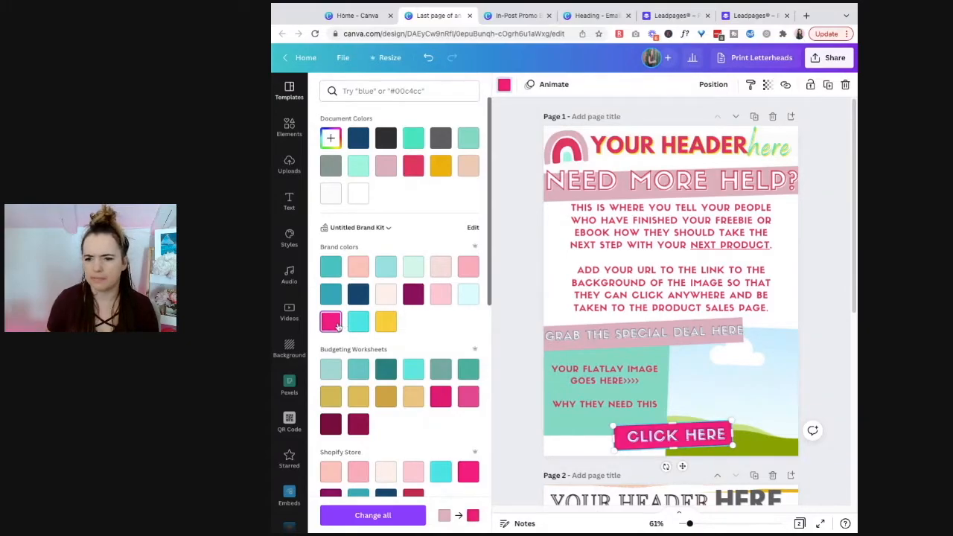
left_click(825, 314)
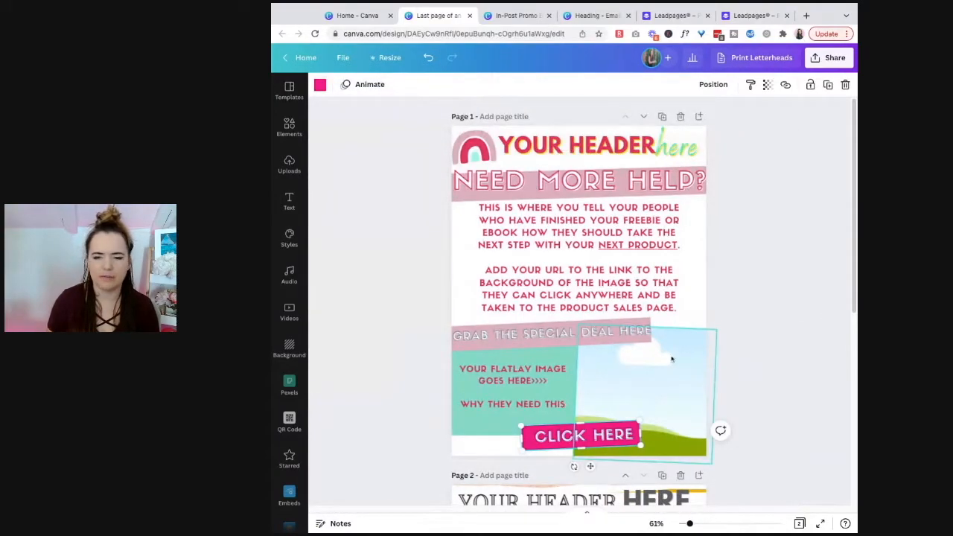
Change the "YOUR FLATLAY IMAGE GOES HERE" text on the teal block to white.
left_click(503, 385)
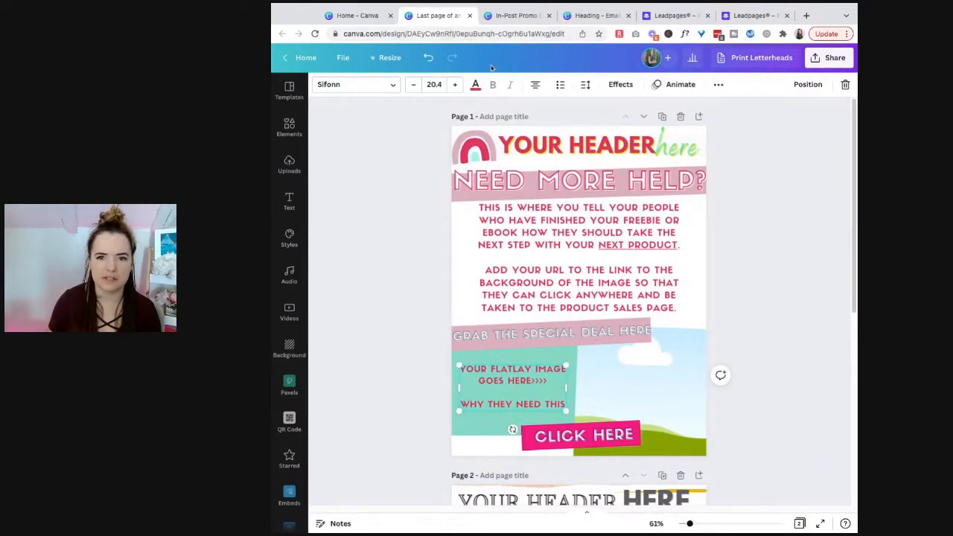
left_click(477, 85)
left_click(386, 192)
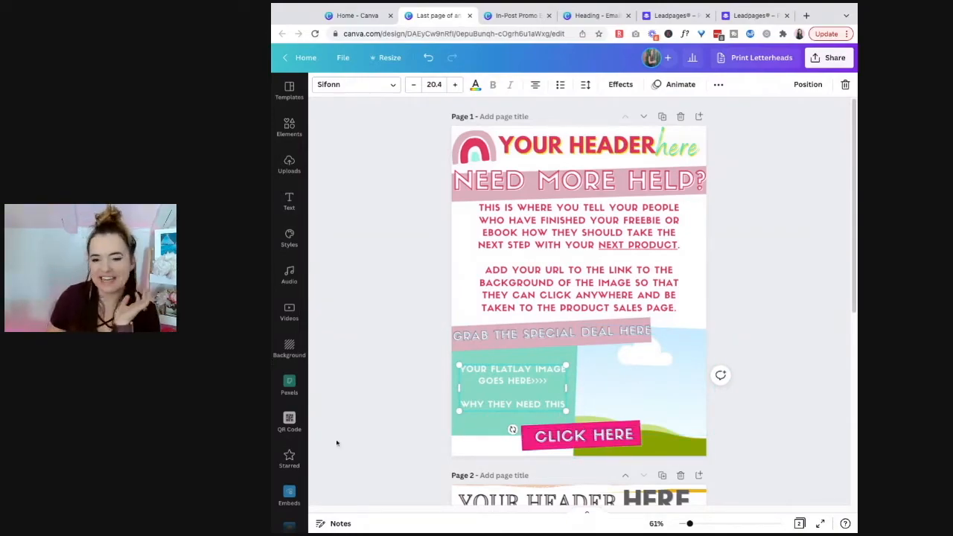
Make a copy of the teal block and stretch it to cover all of page 1.
left_click(478, 438)
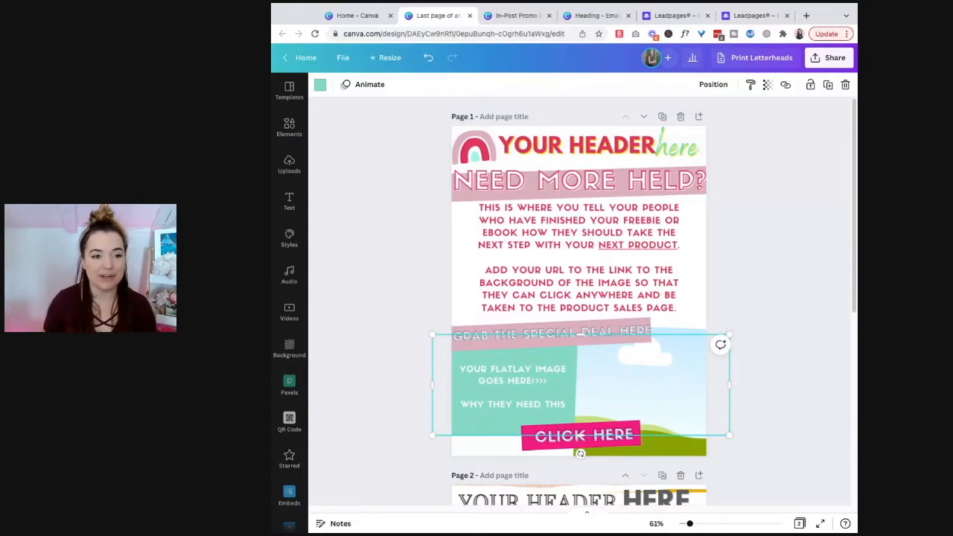
key("super+v")
left_click_drag(593, 343, 595, 119)
left_click_drag(574, 442, 574, 456)
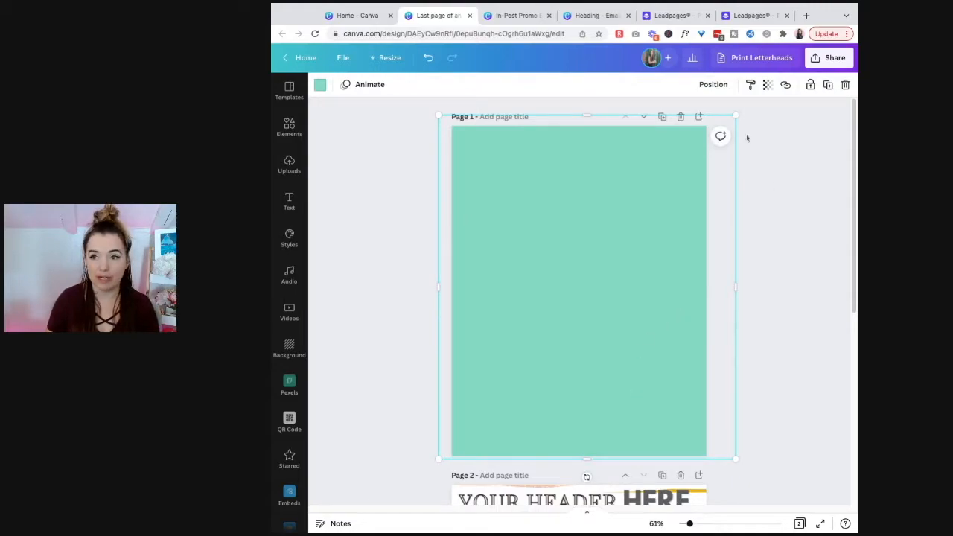
Link the full-page teal shape to carolinevencil.com.
left_click(785, 86)
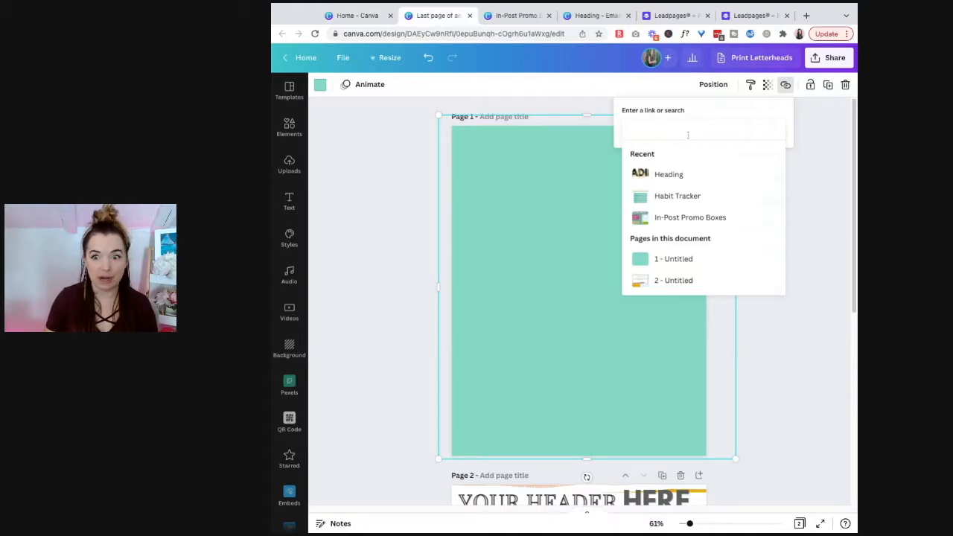
type("carolinevencil.com")
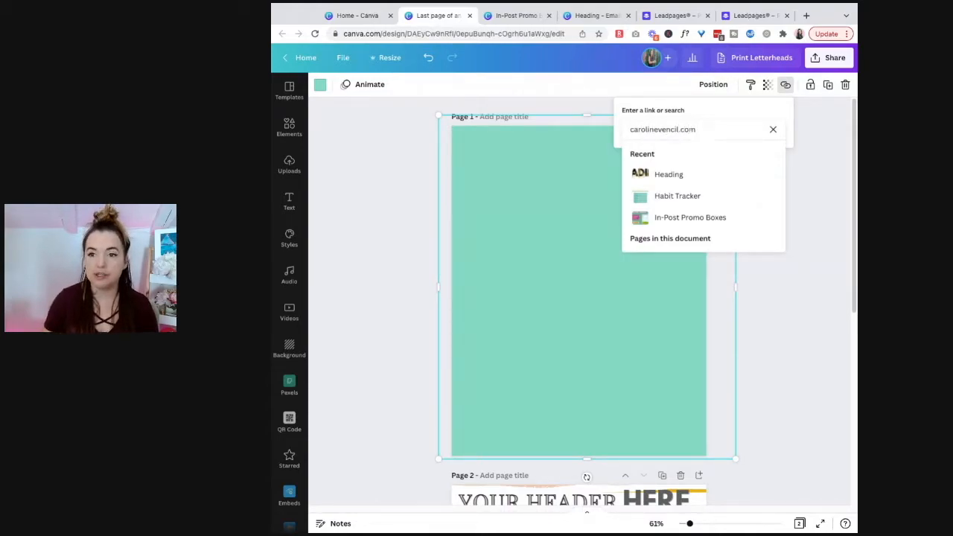
key("Return")
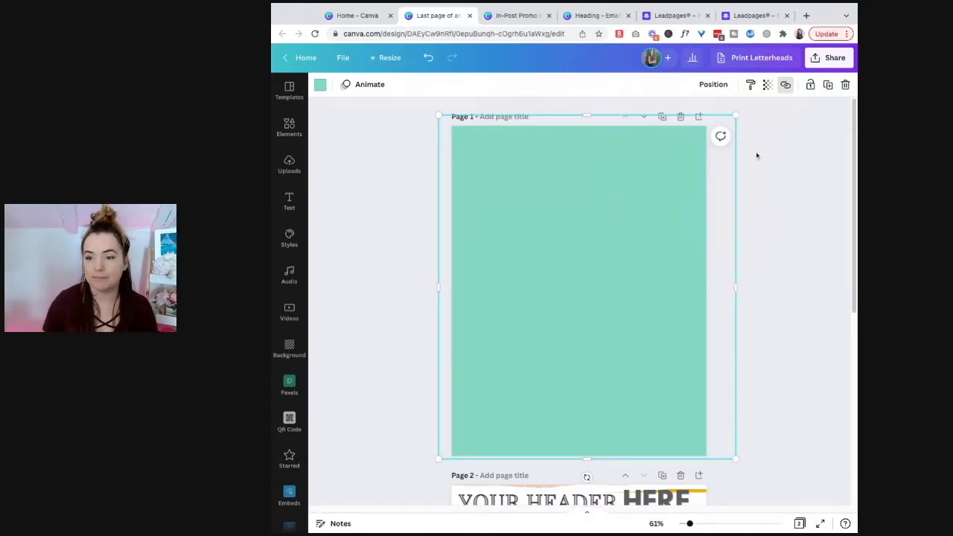
Make the full-page linked shape nearly invisible with a transparency of 1 and a white fill.
left_click(767, 84)
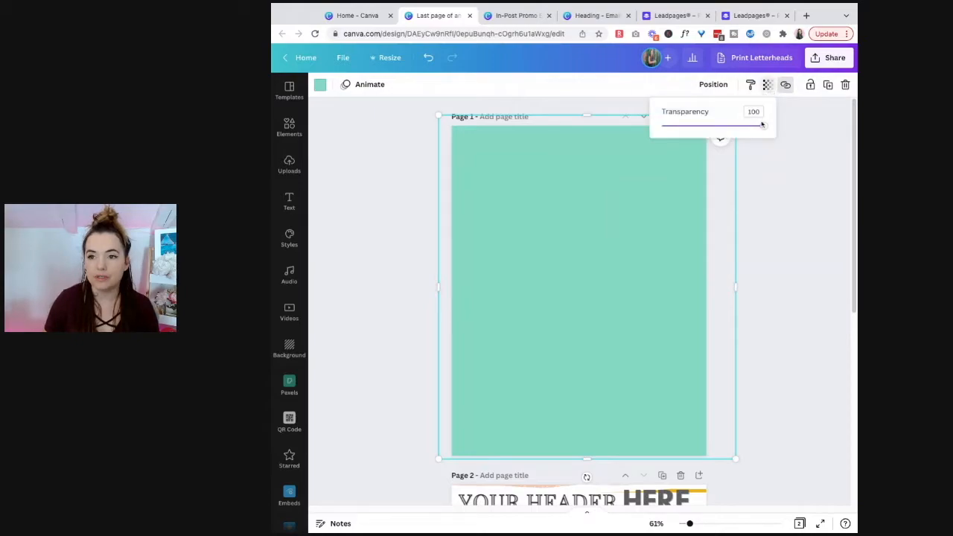
left_click_drag(765, 127, 661, 126)
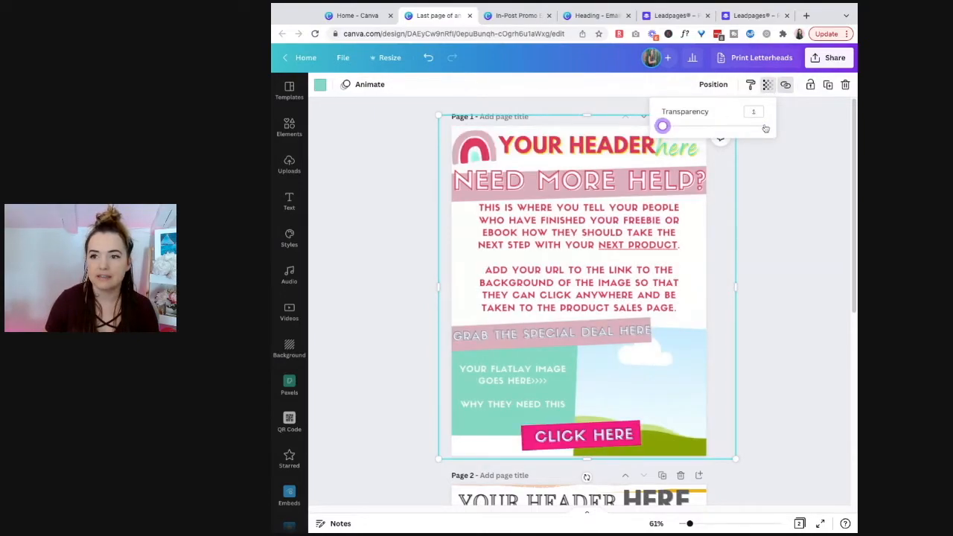
left_click(320, 84)
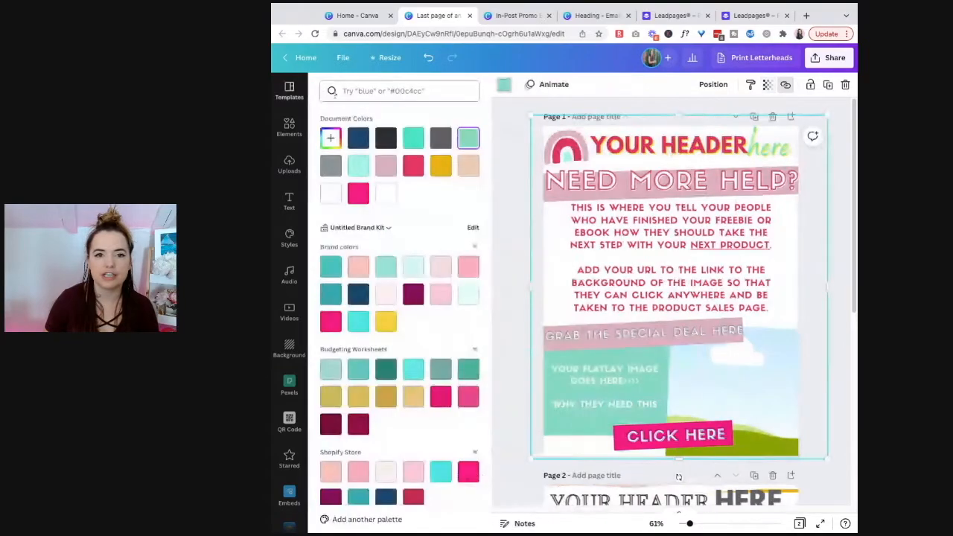
left_click(386, 194)
left_click(838, 200)
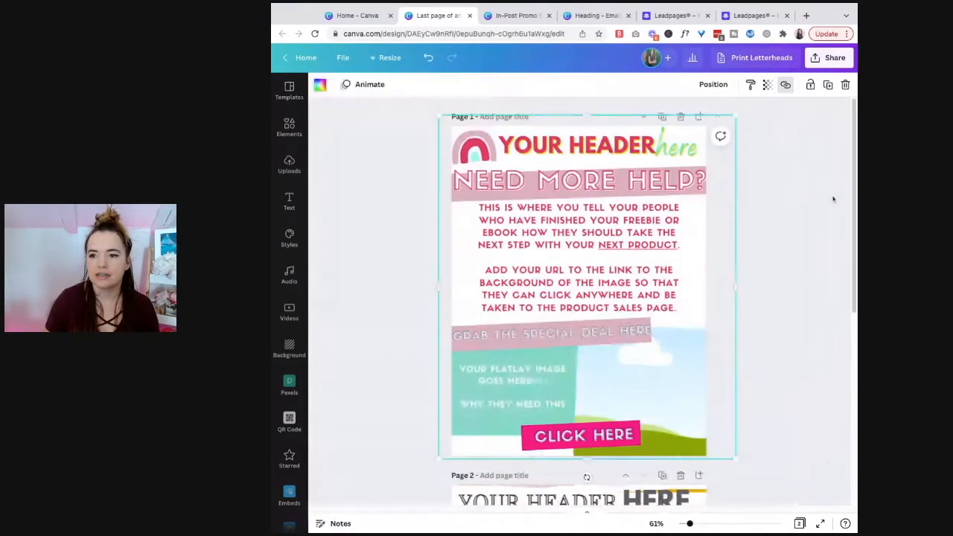
left_click(805, 194)
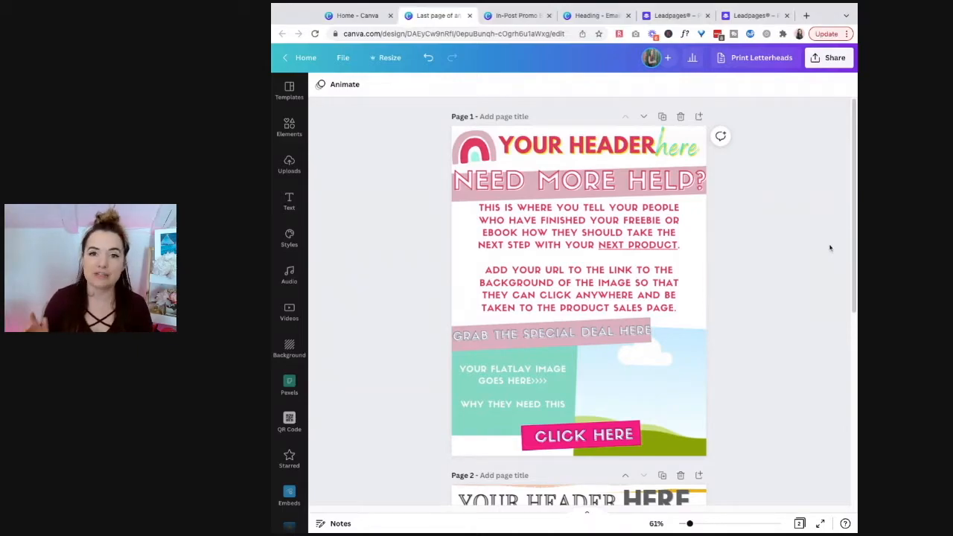
Shrink the invisible linked overlay so it covers only the special deal section in the lower part of page 1.
left_click(676, 276)
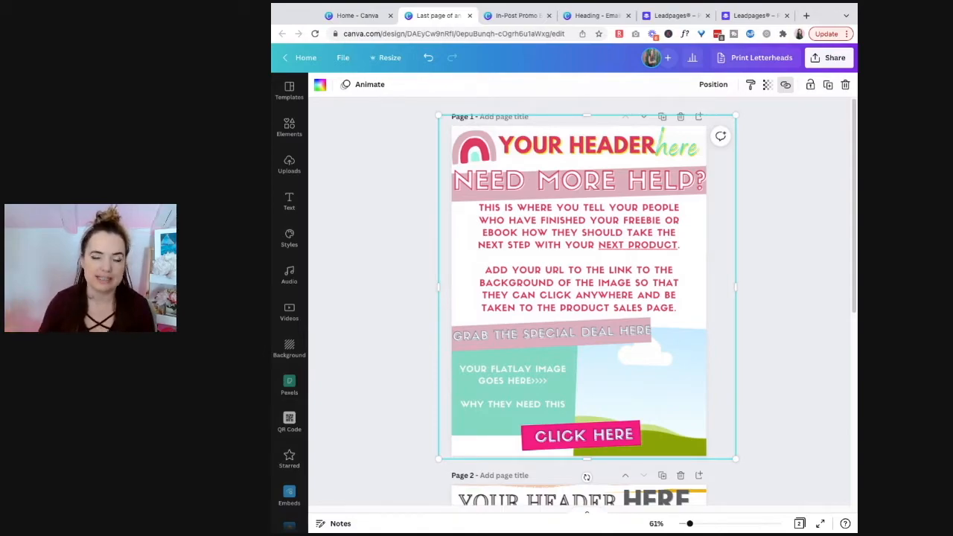
left_click_drag(588, 115, 625, 328)
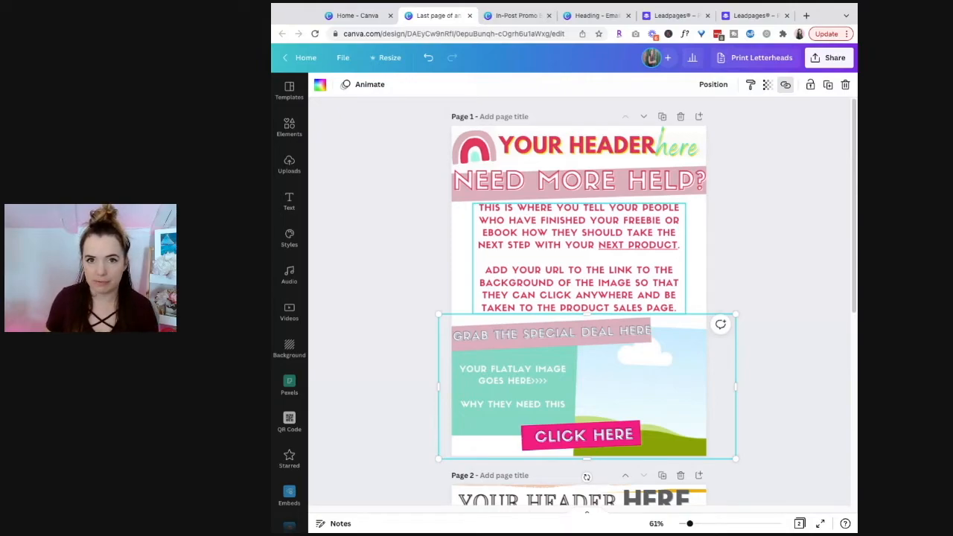
left_click(289, 90)
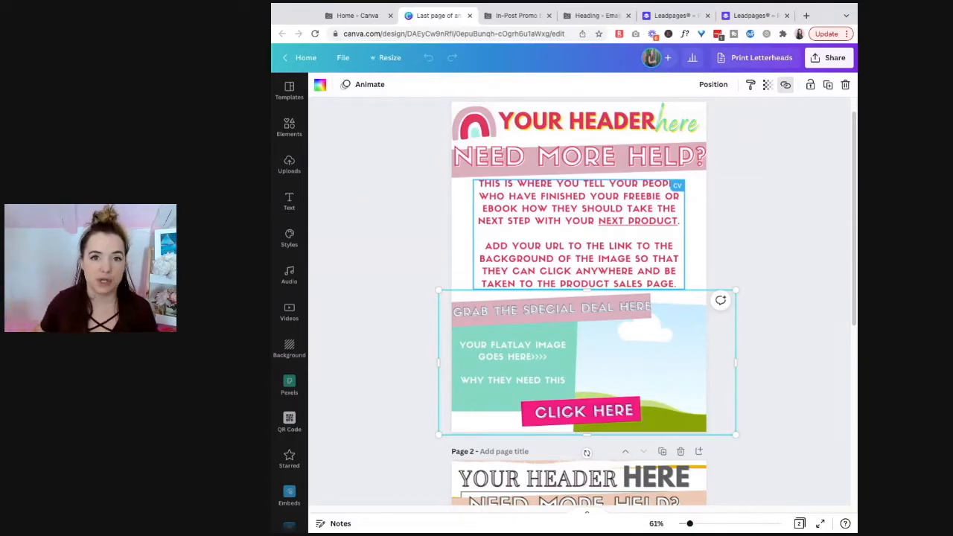
Stretch the invisible linked overlay upward from the special deal section to cover all of page 1.
left_click(700, 227)
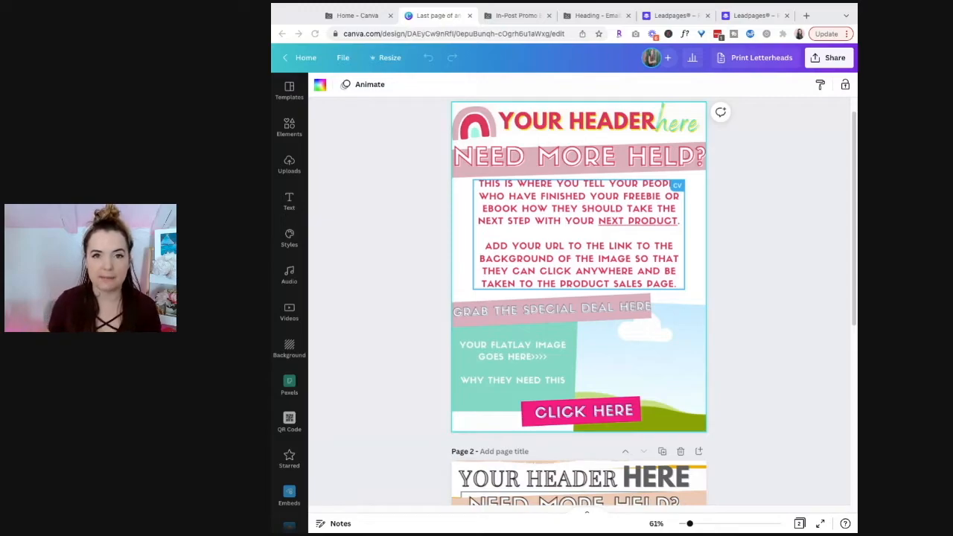
left_click(693, 356)
left_click_drag(592, 296, 613, 99)
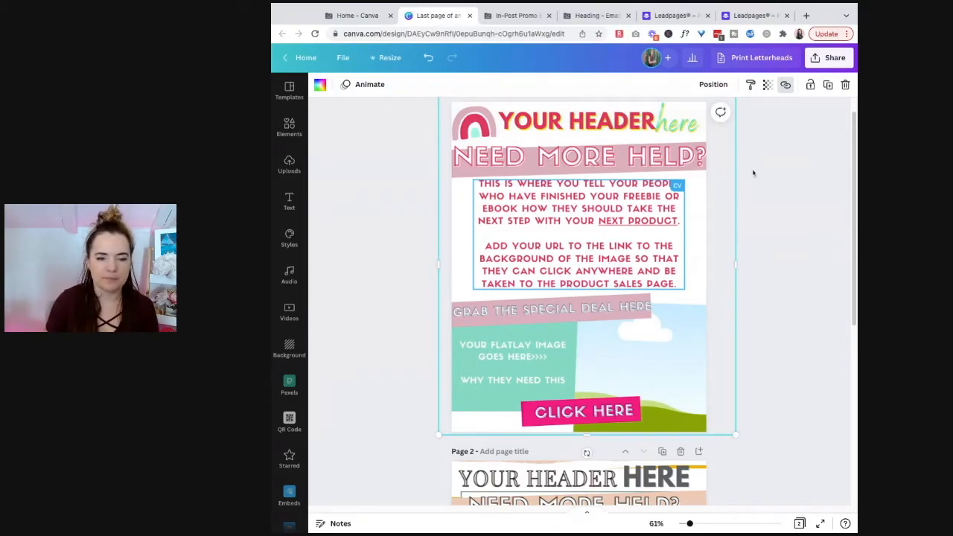